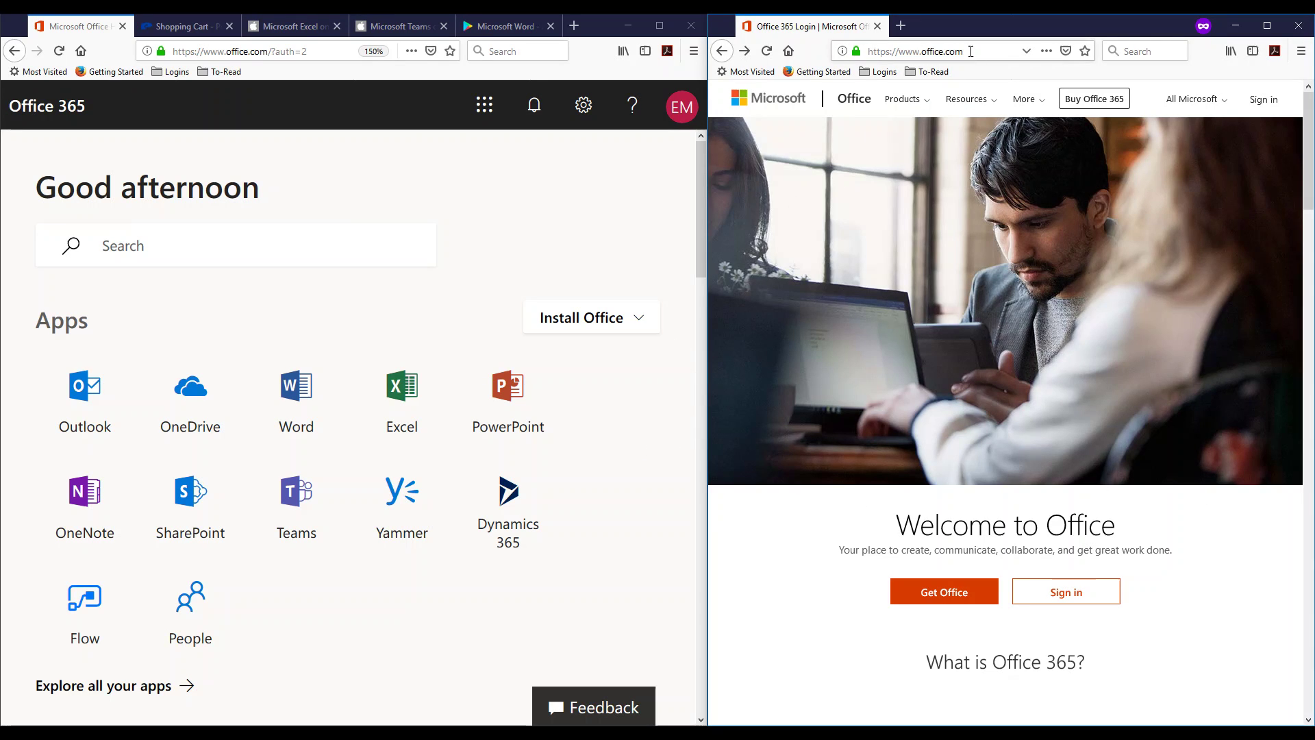
Select the office.com address, view the Pen Publishing plans page, then return to Office 365 home
left_click(915, 51)
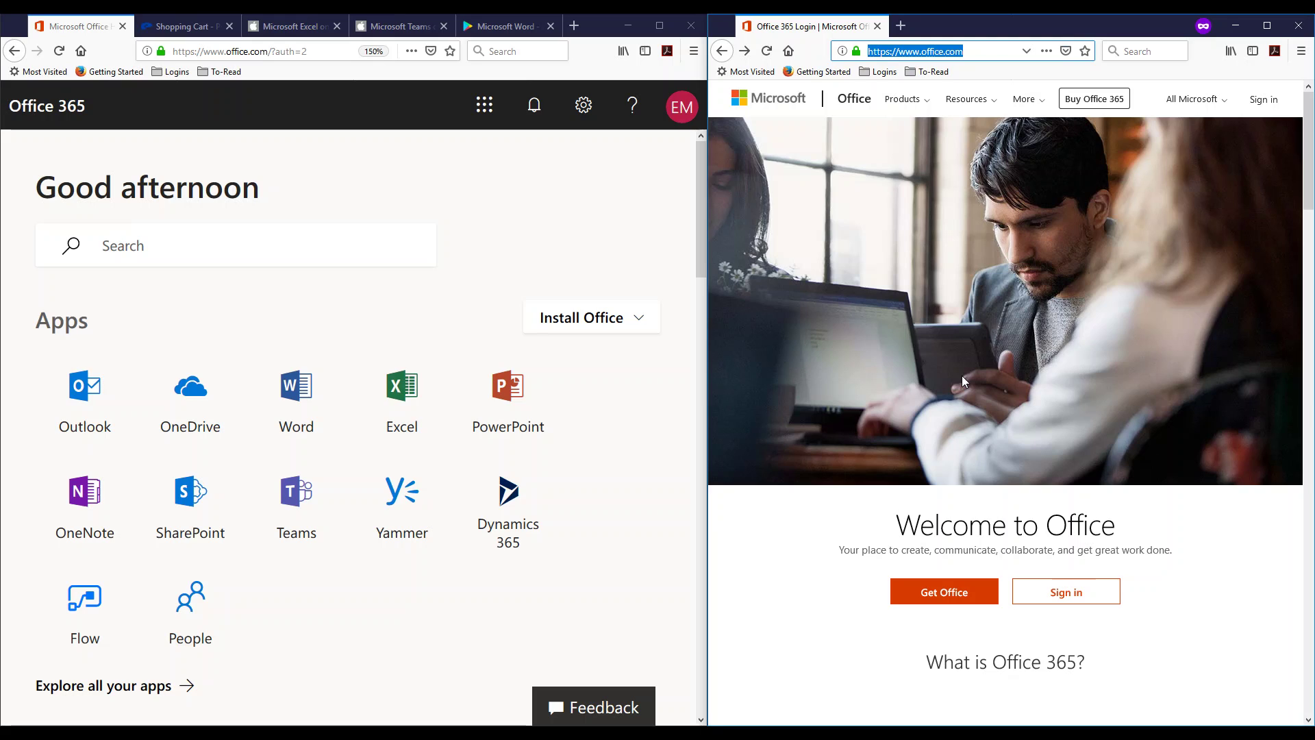
left_click(182, 26)
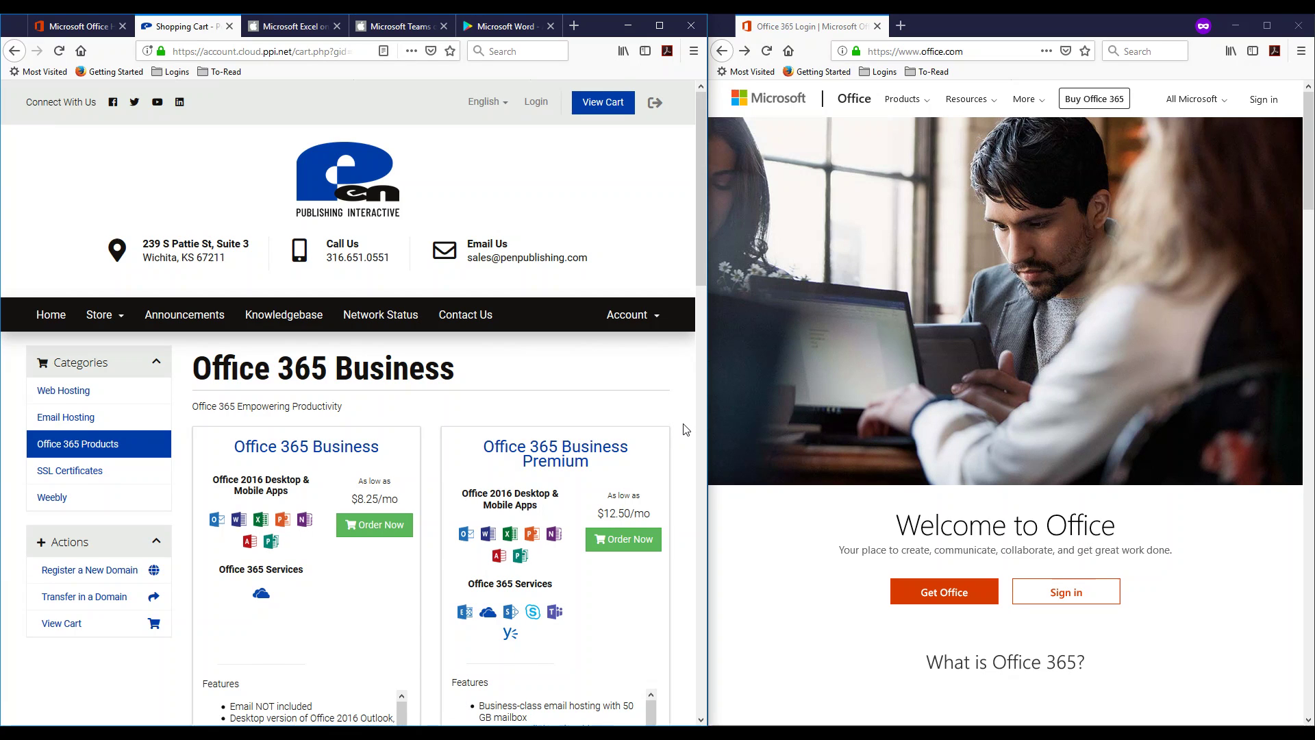
scroll(685, 429, "down", 3)
scroll(686, 431, "down", 3)
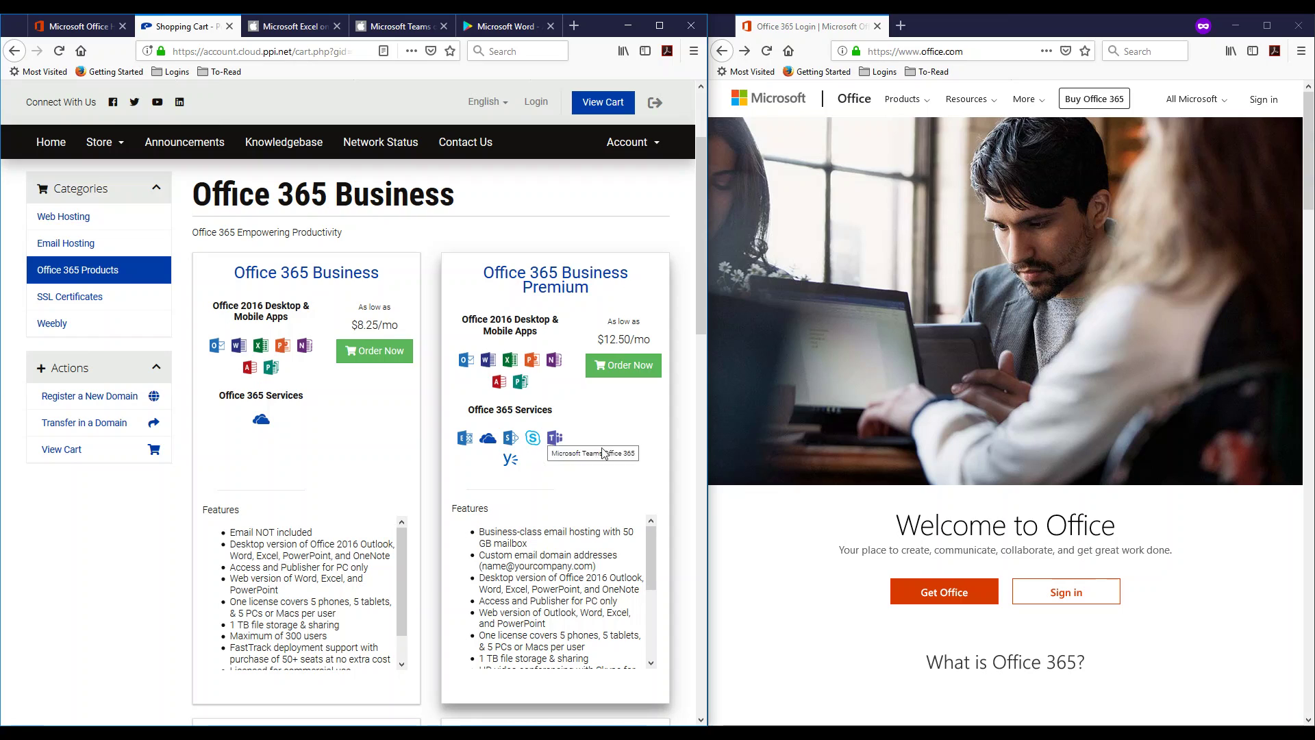
scroll(676, 475, "down", 1)
scroll(676, 475, "down", 2)
scroll(676, 475, "down", 2)
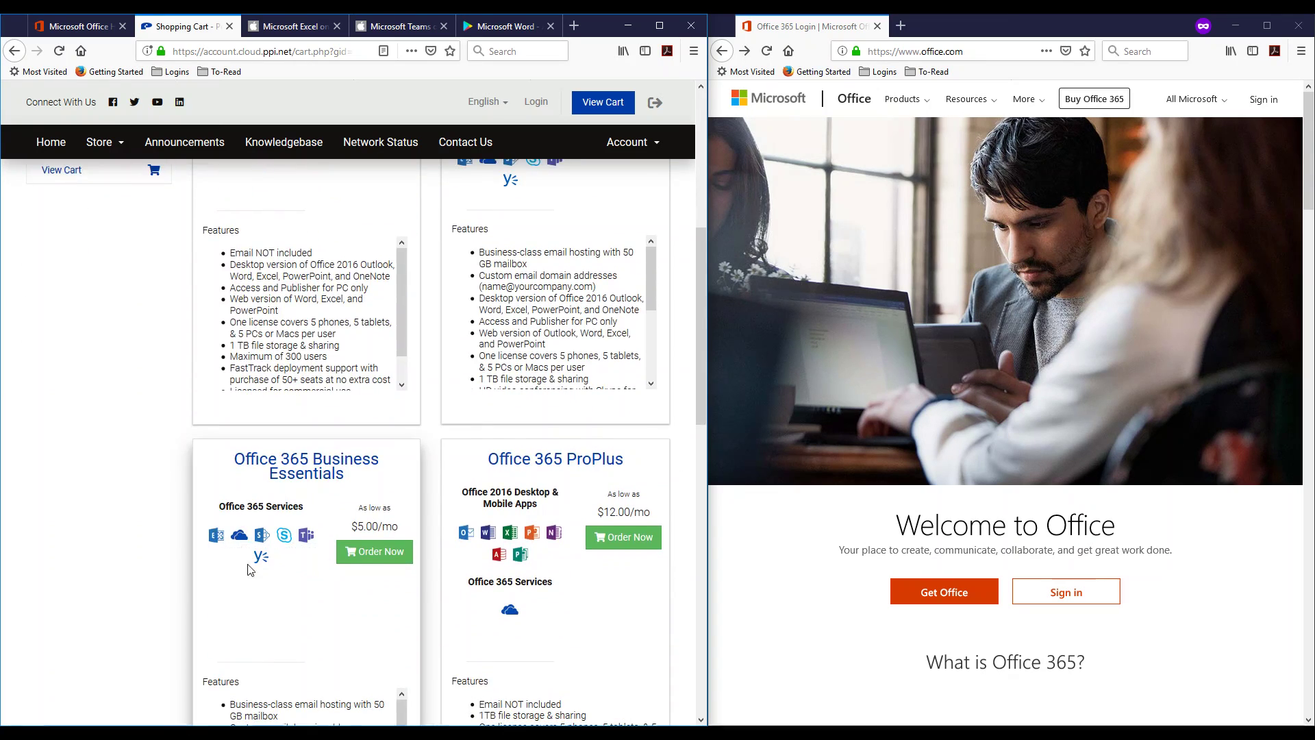
scroll(252, 580, "down", 2)
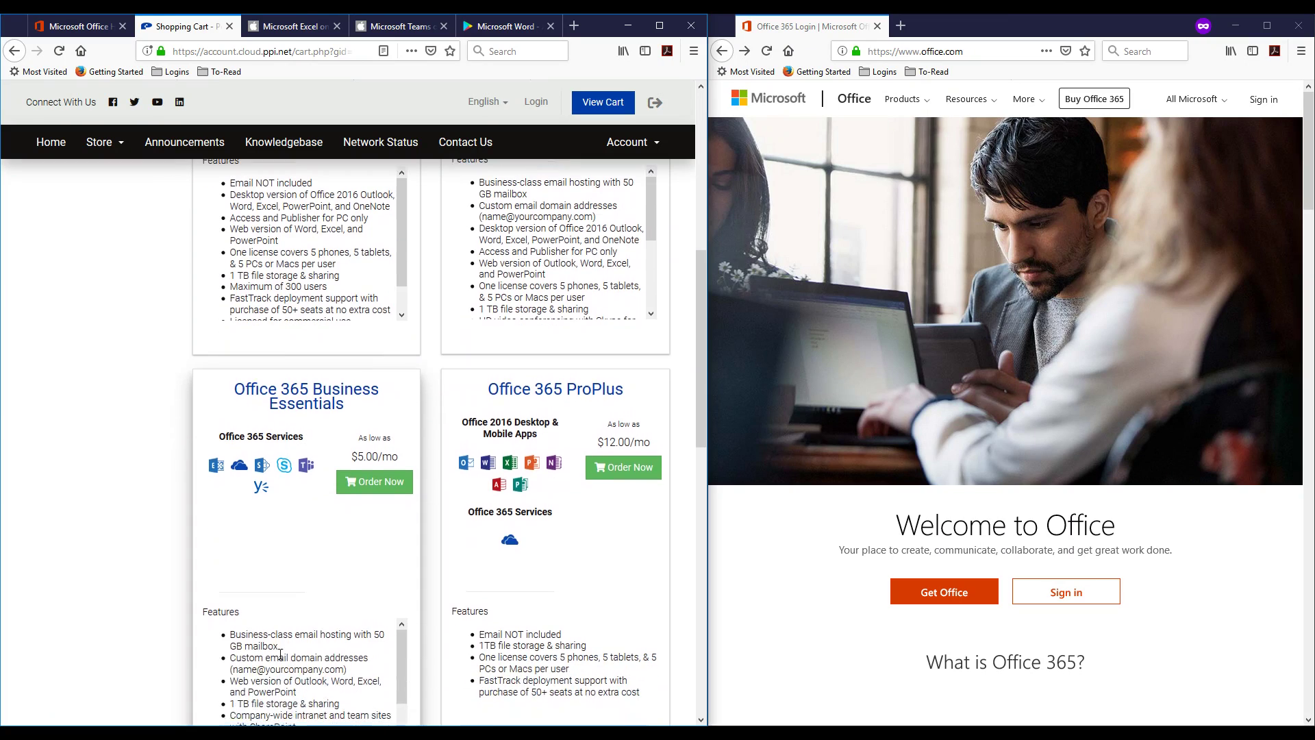
scroll(306, 666, "down", 2)
scroll(306, 666, "up", 3)
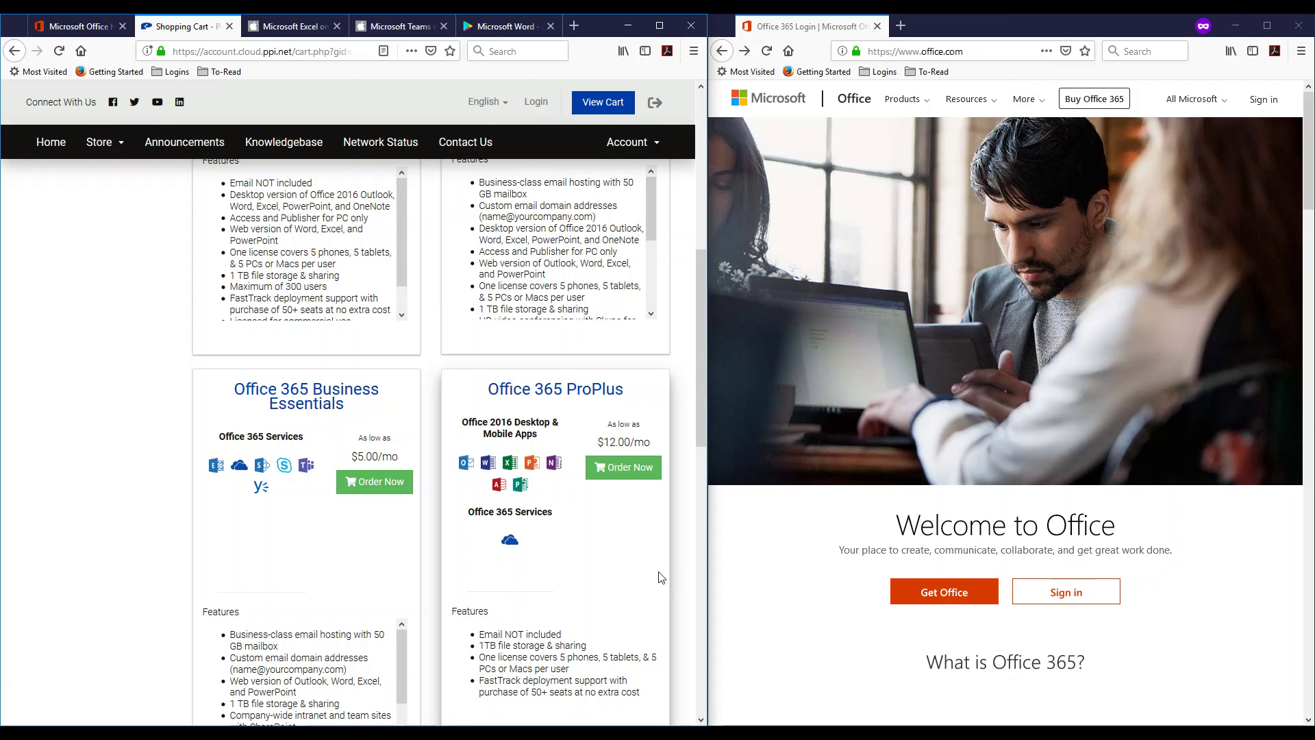
scroll(660, 576, "up", 1)
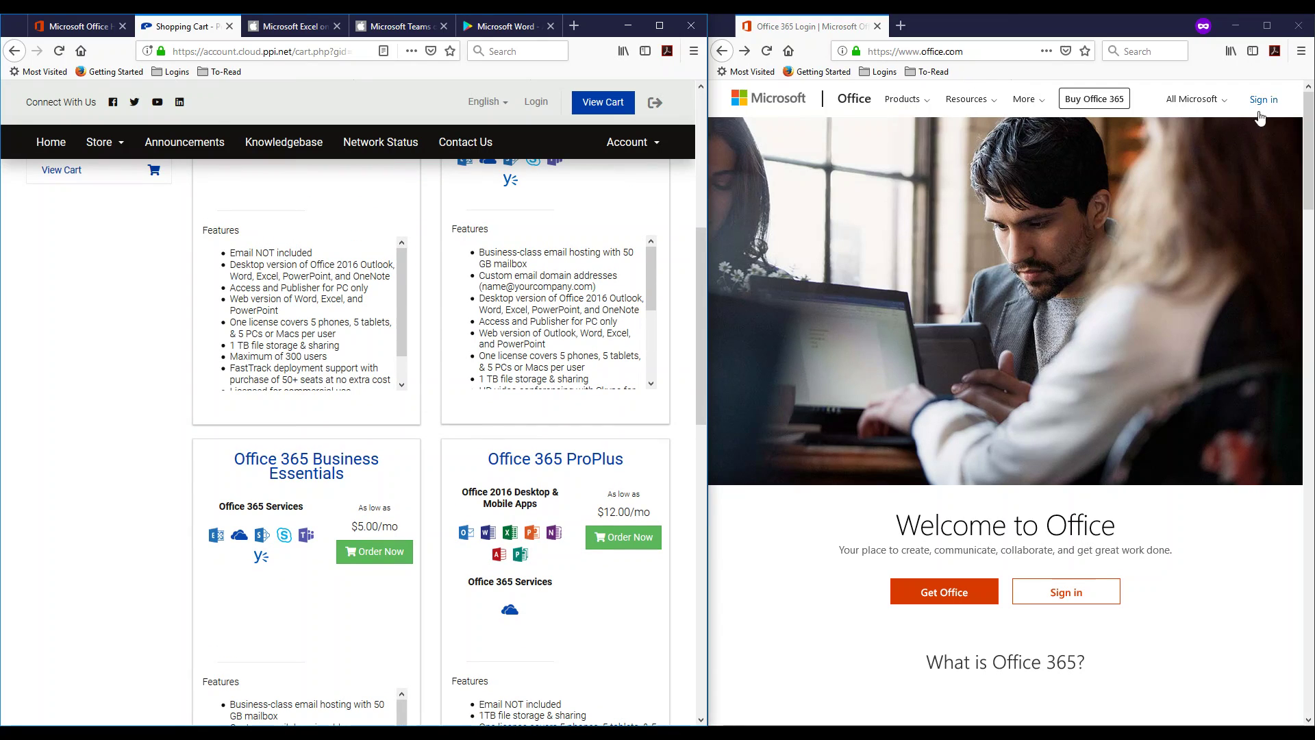
left_click(83, 27)
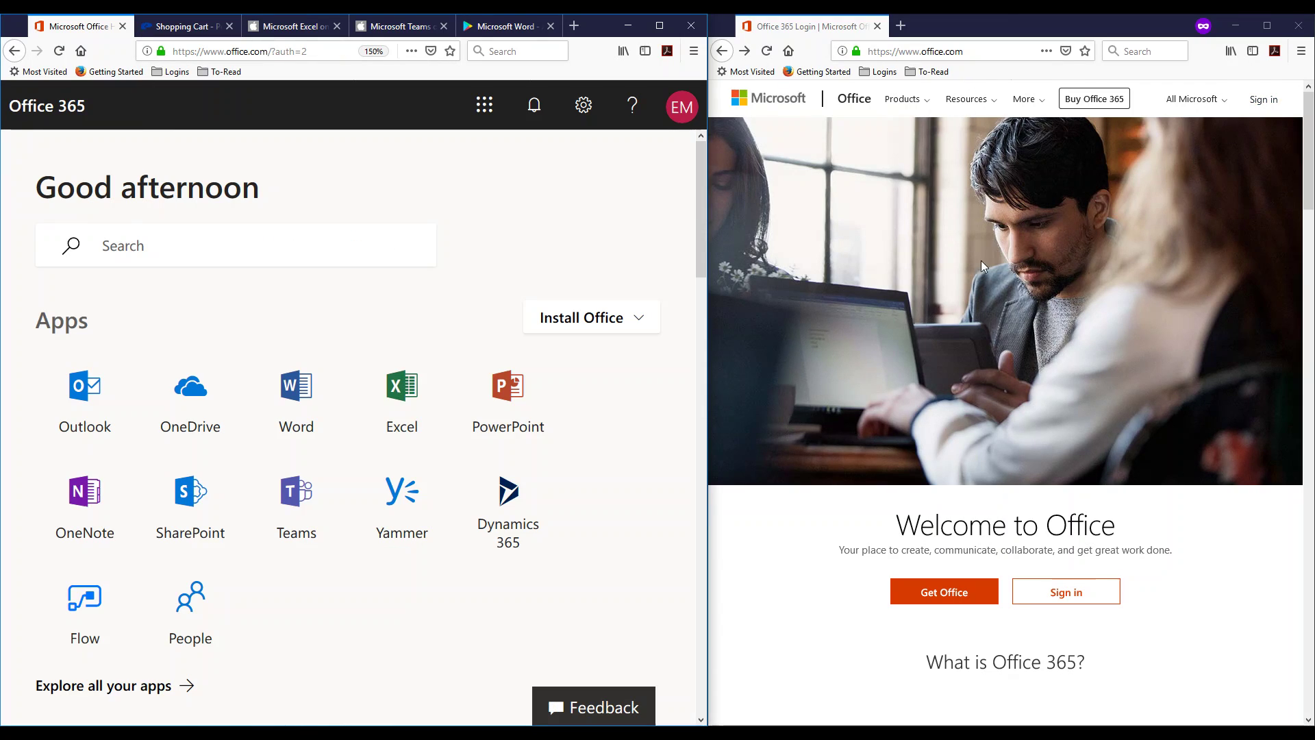
Choose Office 365 apps from the Install Office menu to start the installer download
left_click(1022, 214)
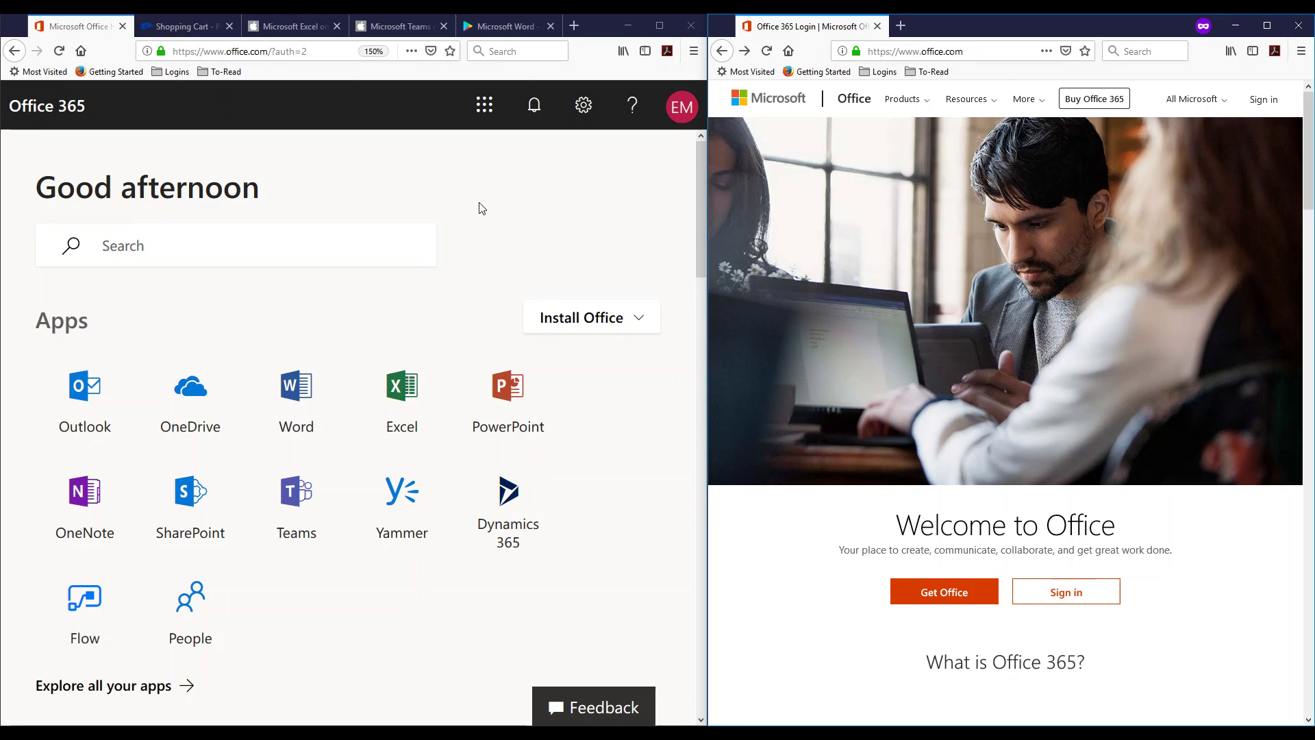
left_click(639, 321)
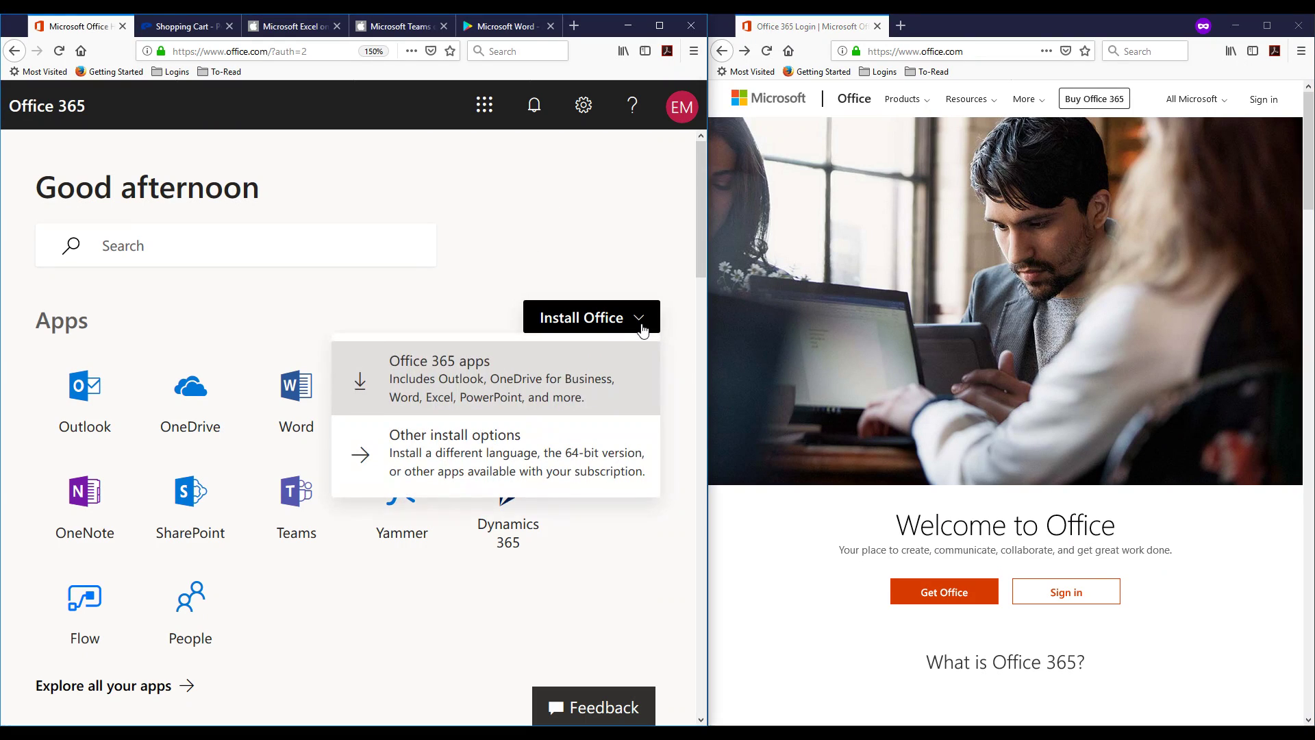
left_click(458, 393)
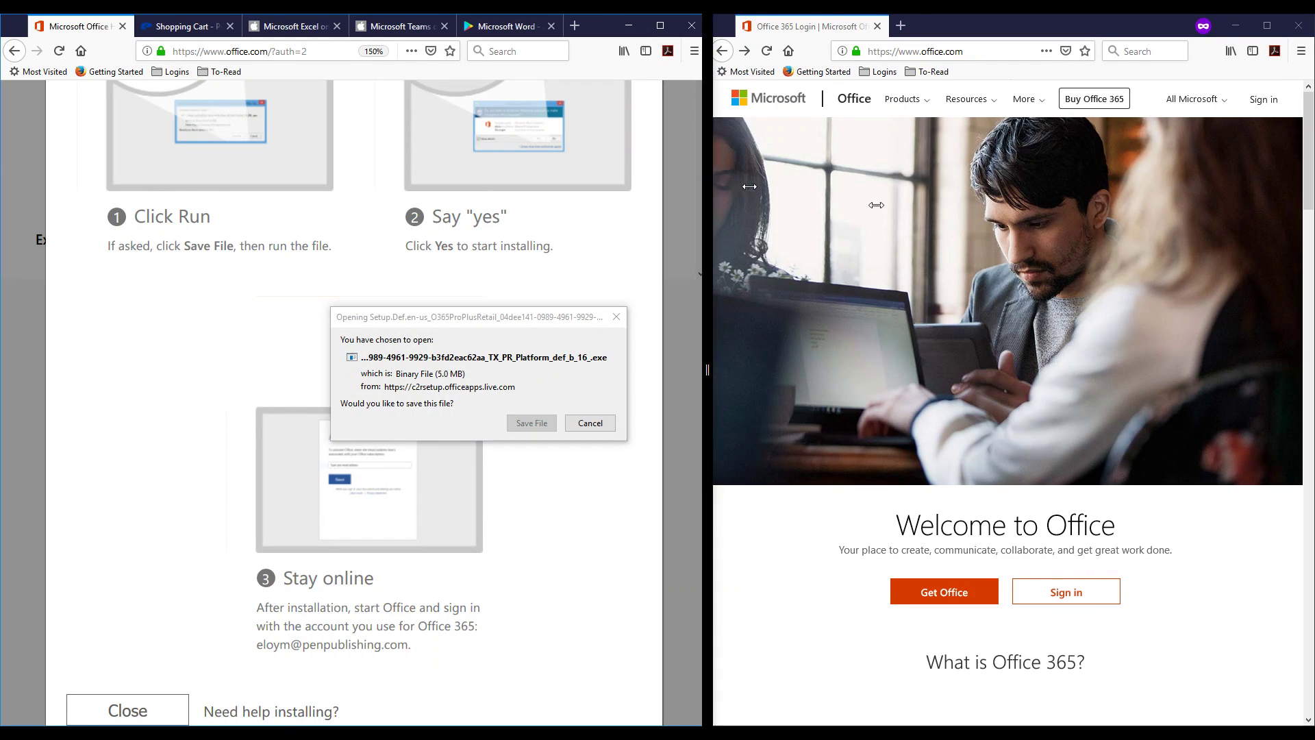
Widen the browser window, nudge the save prompt aside, and save the ProPlus setup file
left_click_drag(706, 178, 1218, 223)
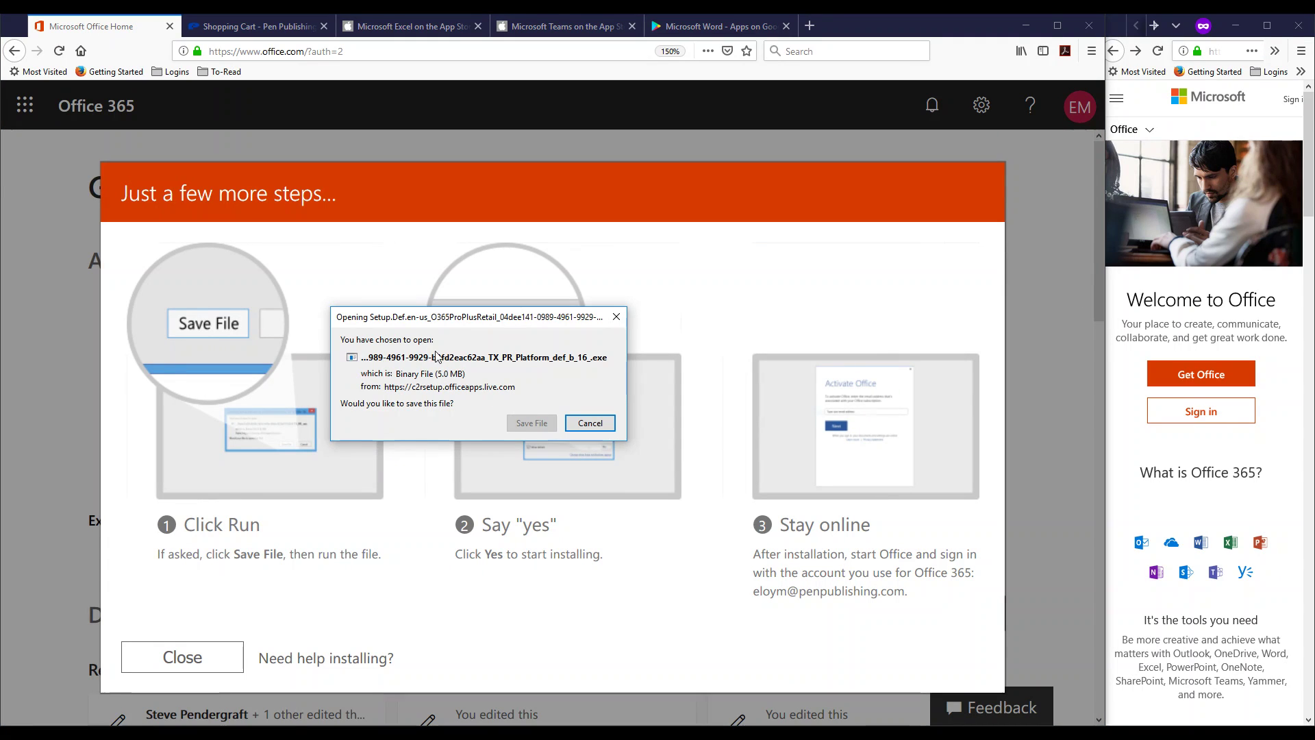
left_click_drag(471, 317, 524, 318)
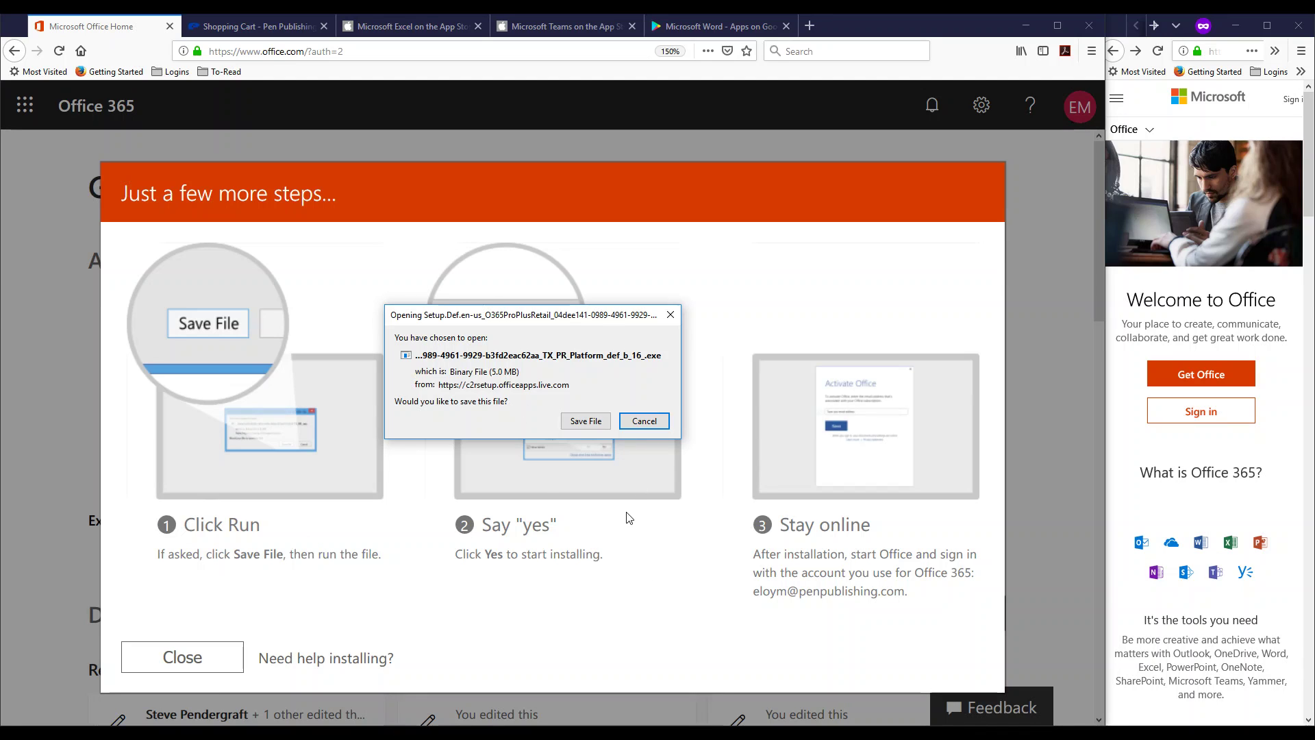
left_click(585, 421)
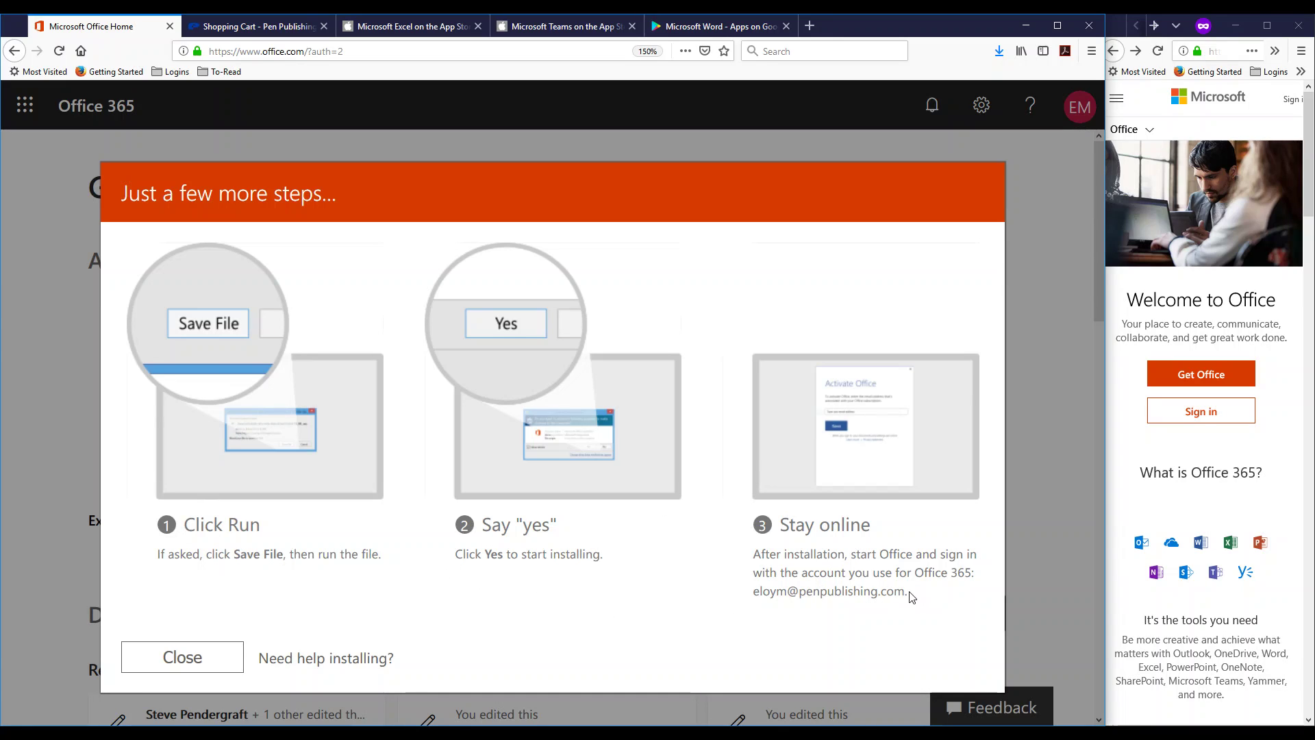
Highlight the sign-in account email in the install steps, then view Microsoft Excel's App Store page
left_click_drag(908, 591, 754, 591)
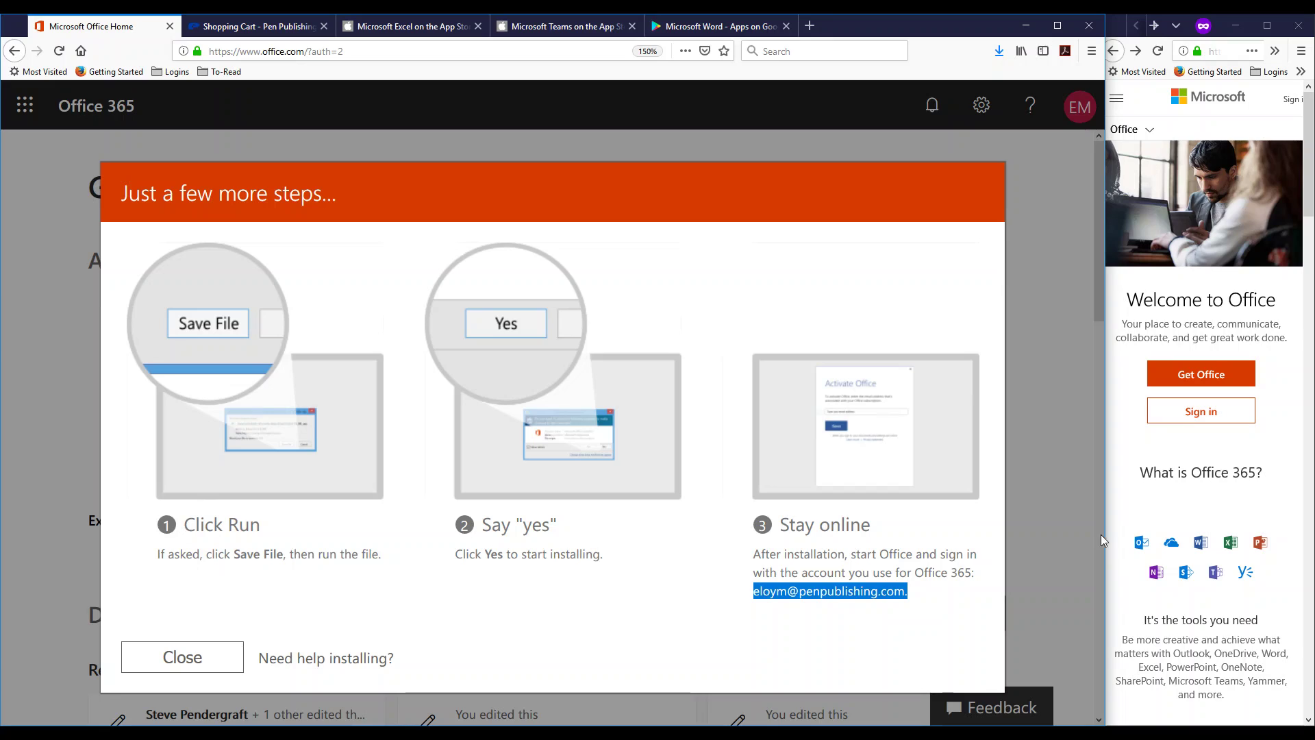
left_click(757, 599)
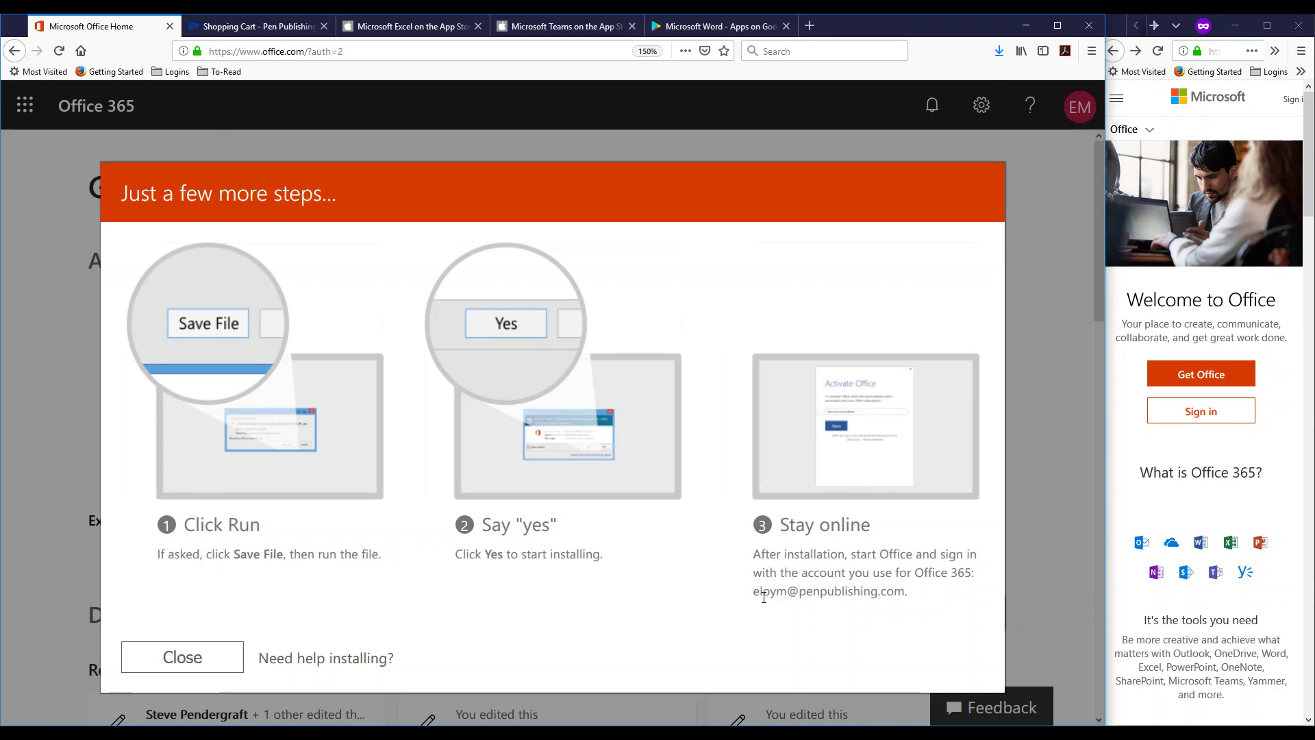
left_click_drag(754, 591, 904, 590)
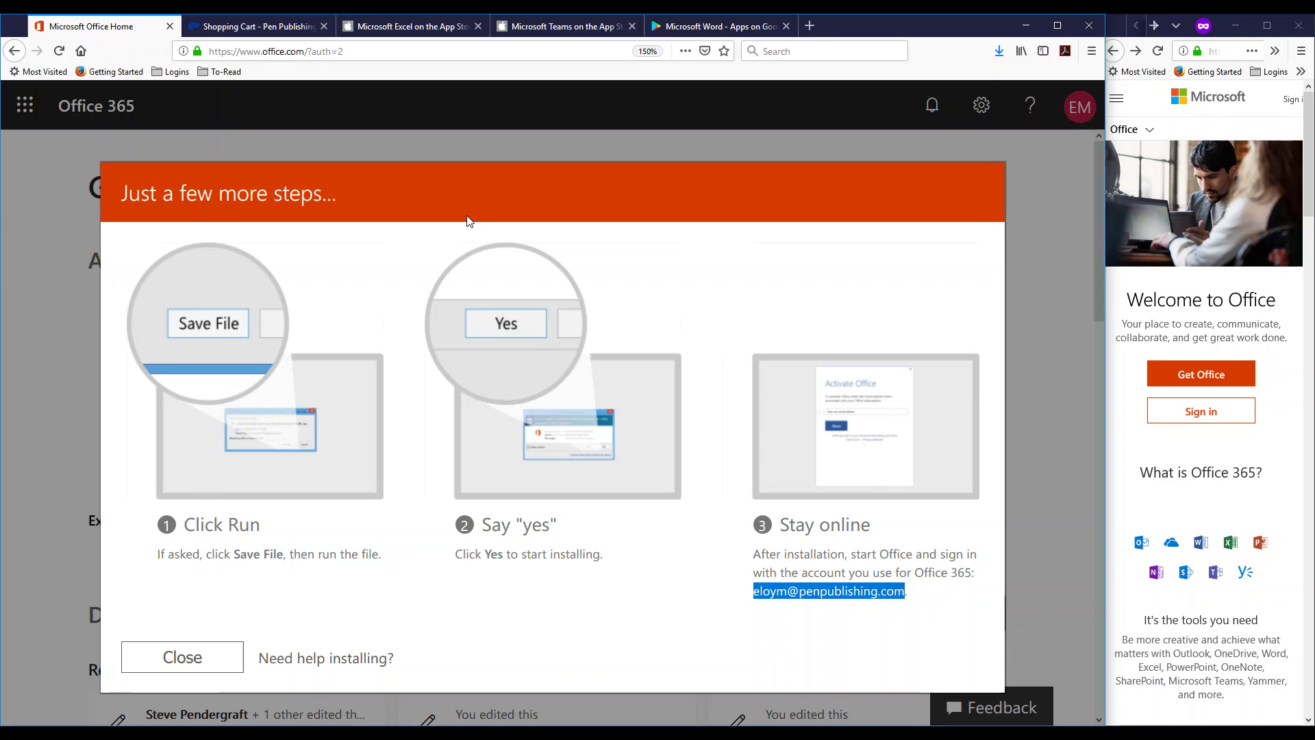
left_click(411, 26)
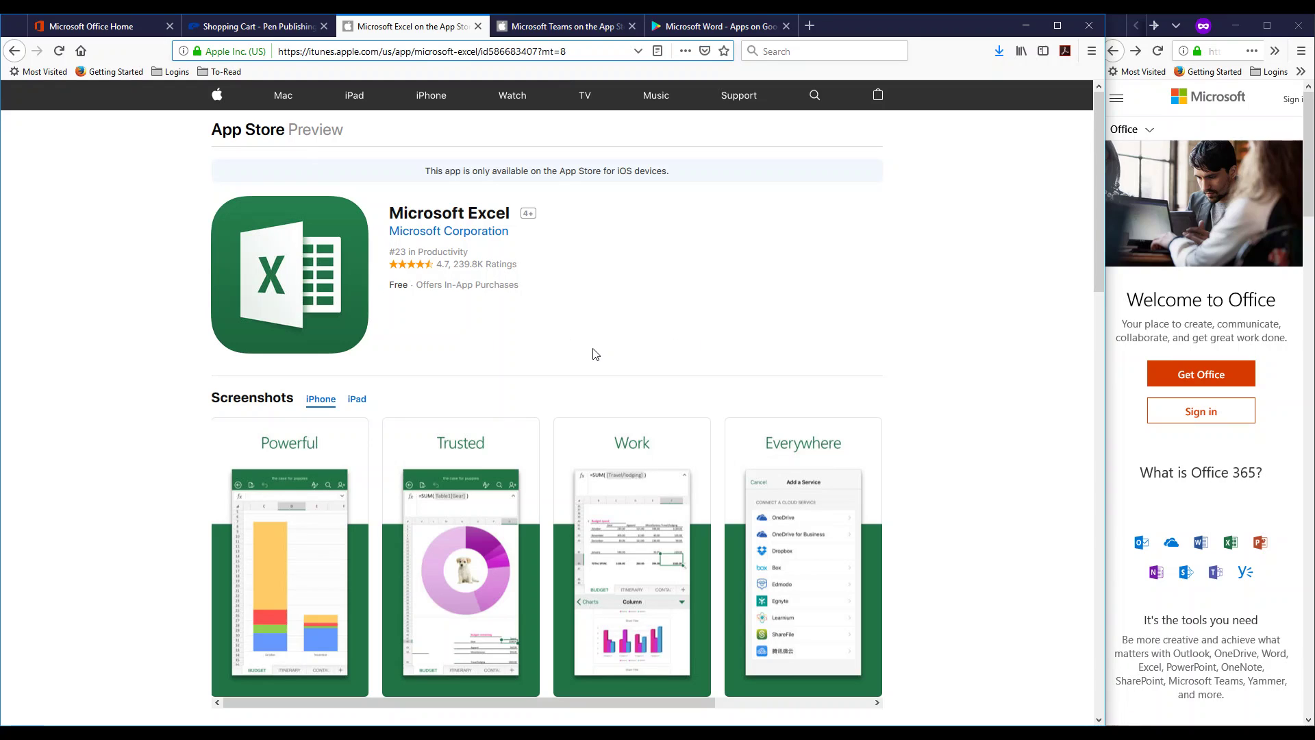
View Microsoft Teams on the App Store, then Microsoft Word on Google Play
left_click(556, 25)
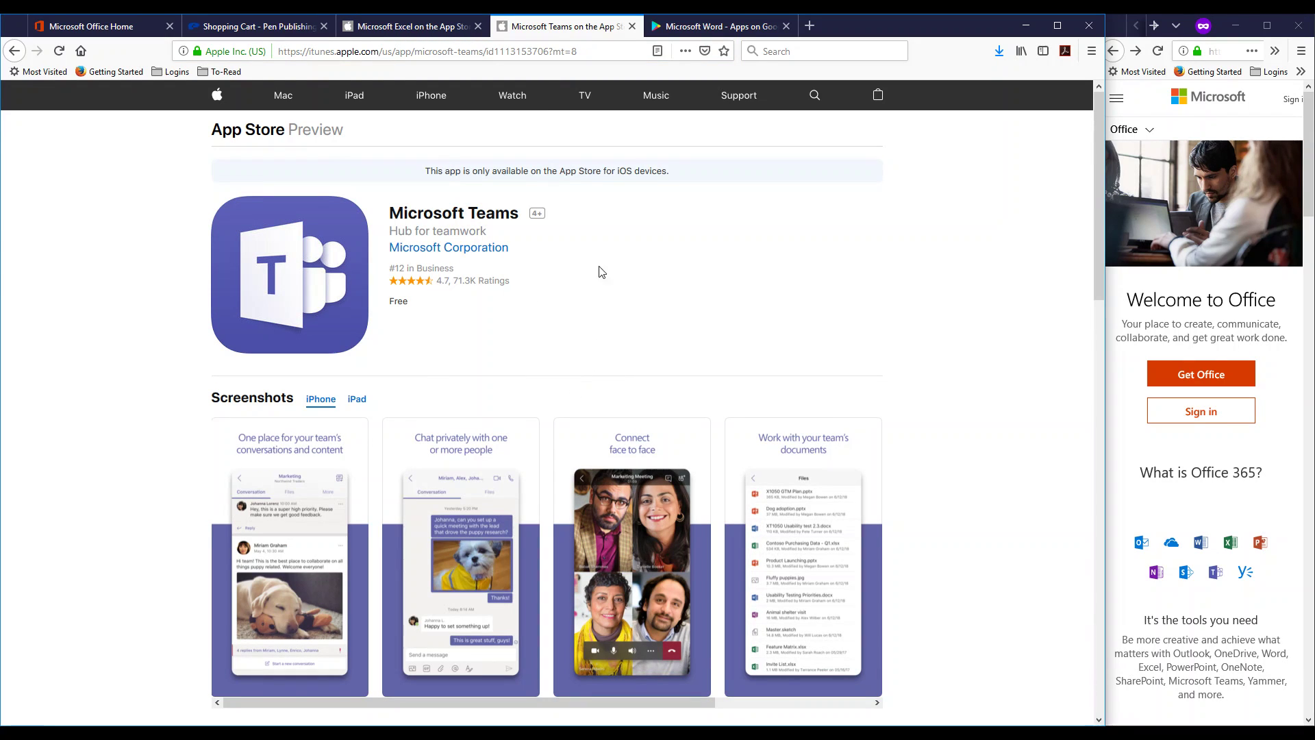
left_click(708, 25)
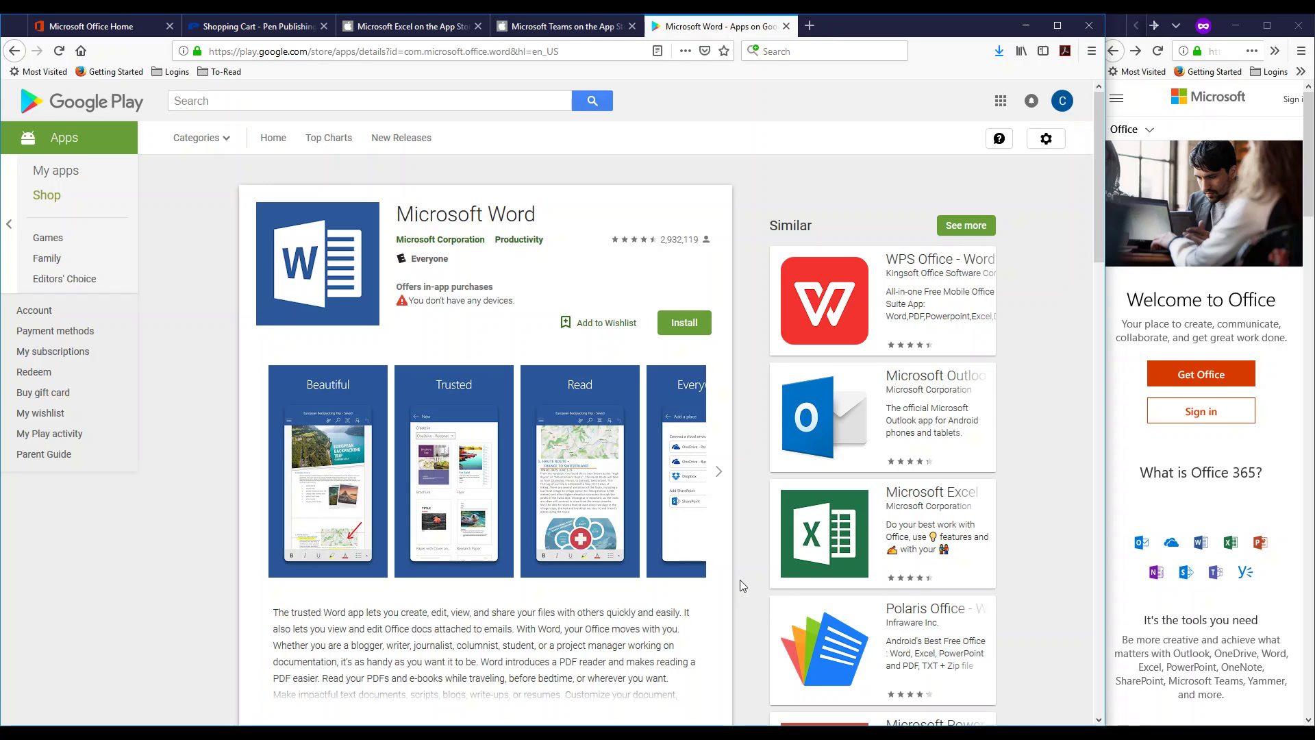
Back on the Office 365 plans page, highlight '5 phones' in Office 365 Business features
left_click(283, 39)
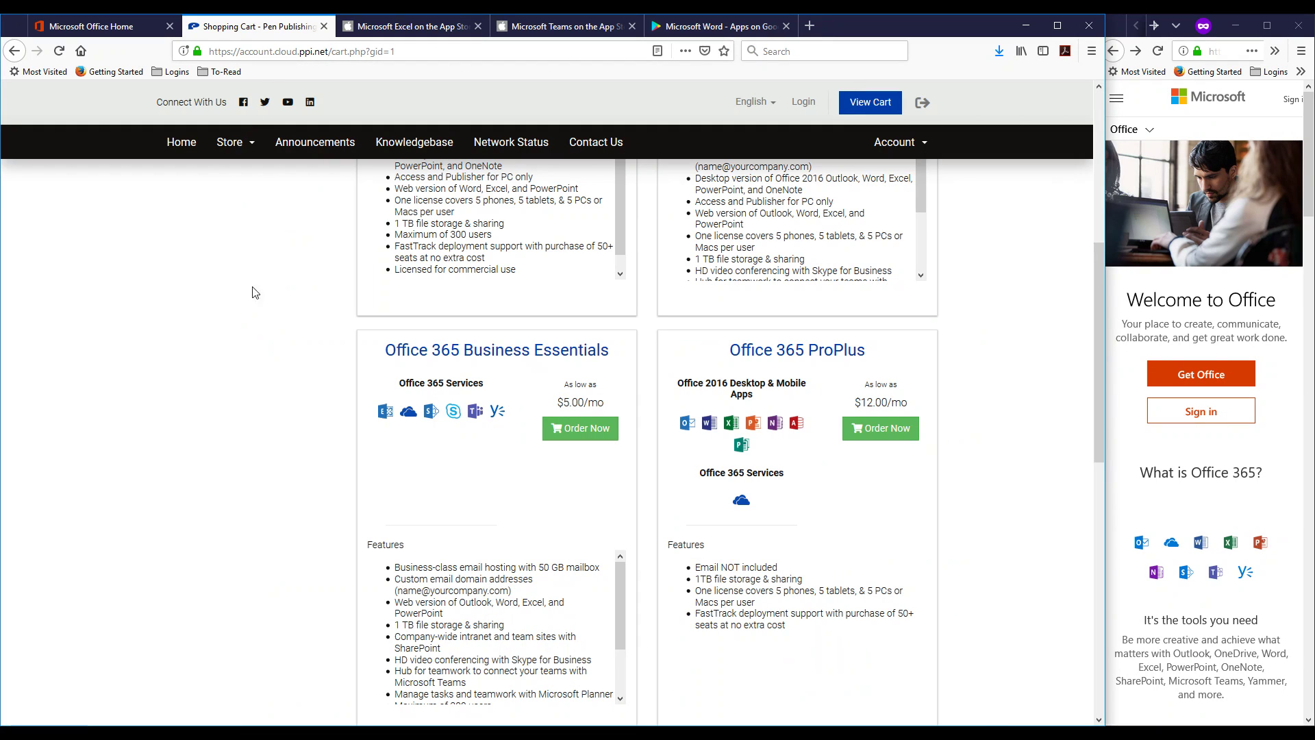
scroll(306, 371, "up", 3)
scroll(319, 391, "up", 2)
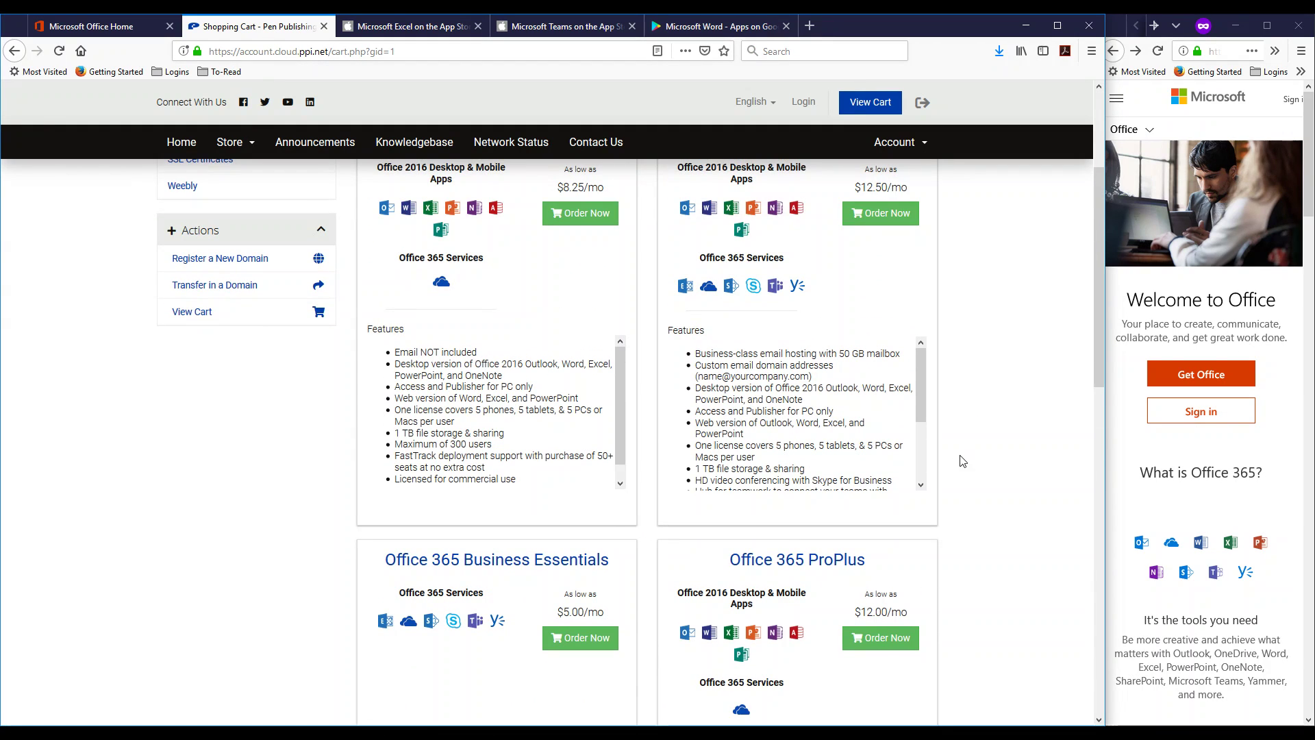
scroll(1036, 471, "up", 2)
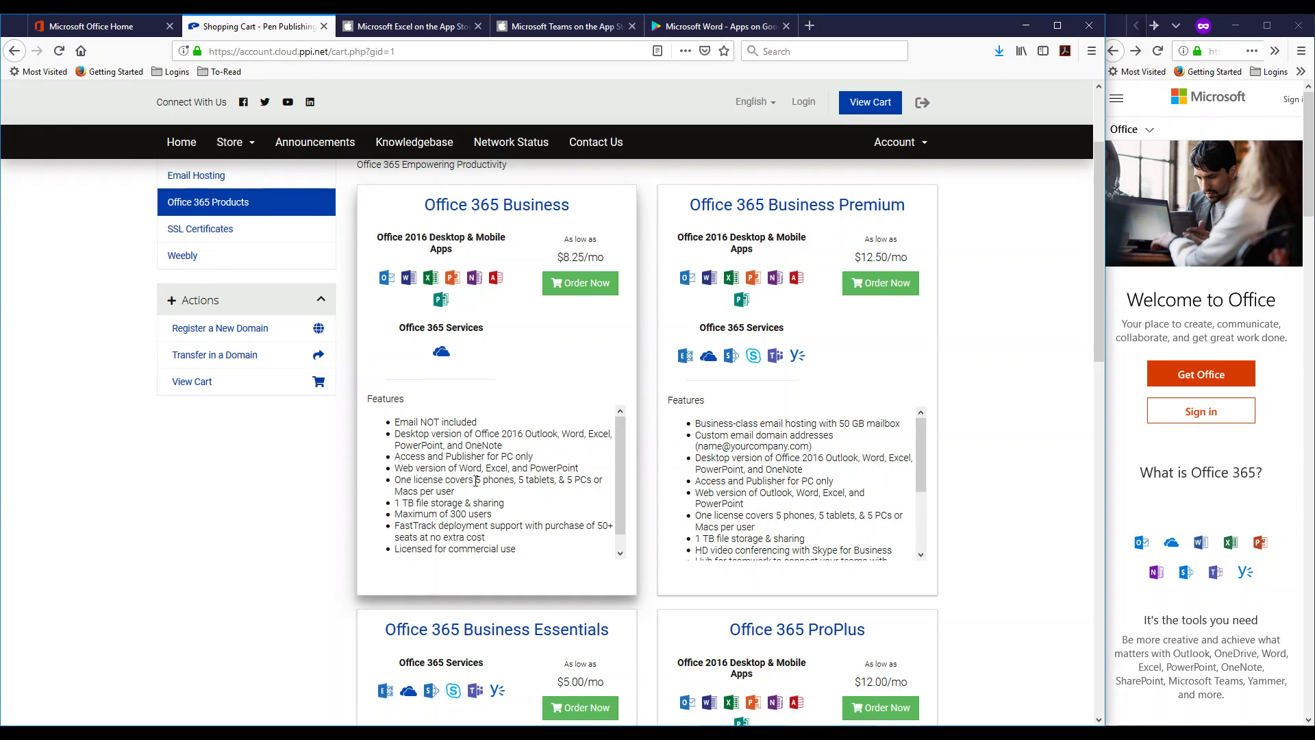
left_click_drag(475, 481, 515, 481)
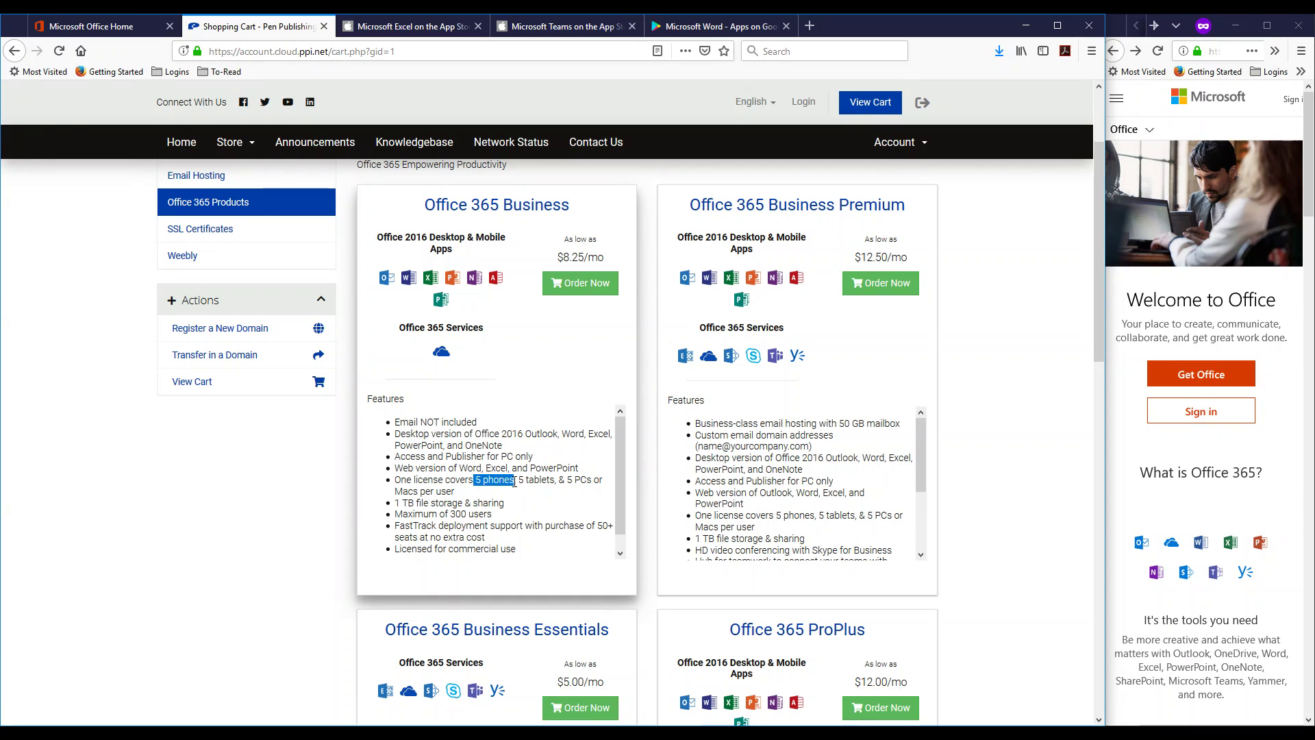